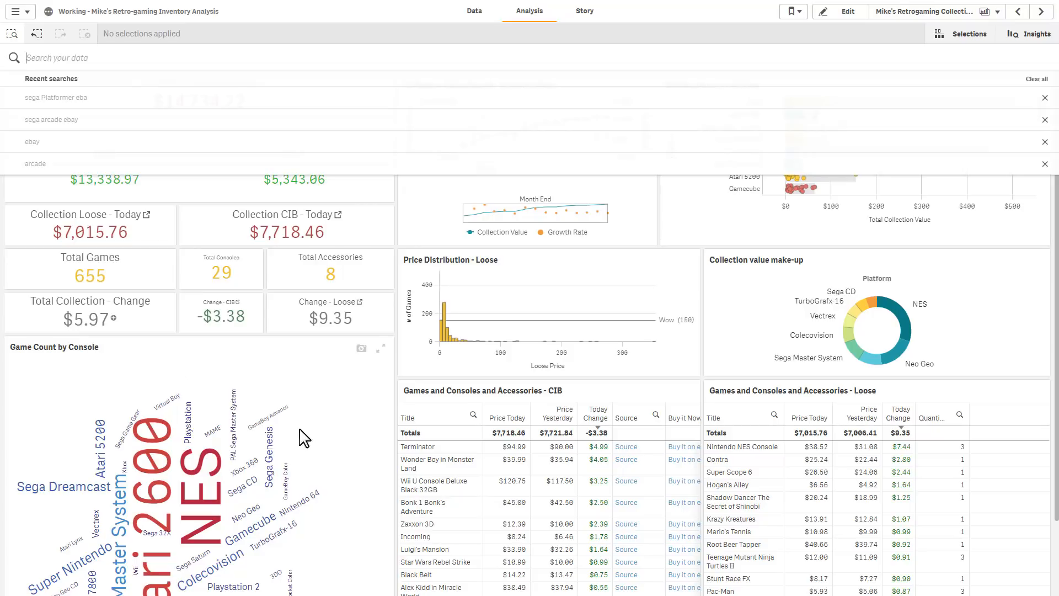
pyautogui.click(433, 239)
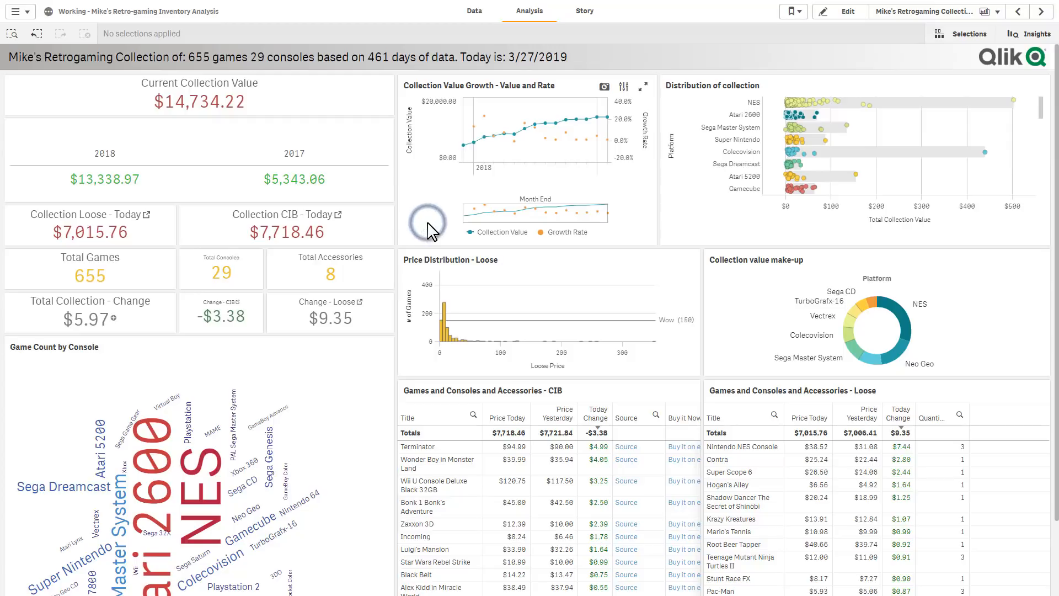
pyautogui.moveTo(230, 397)
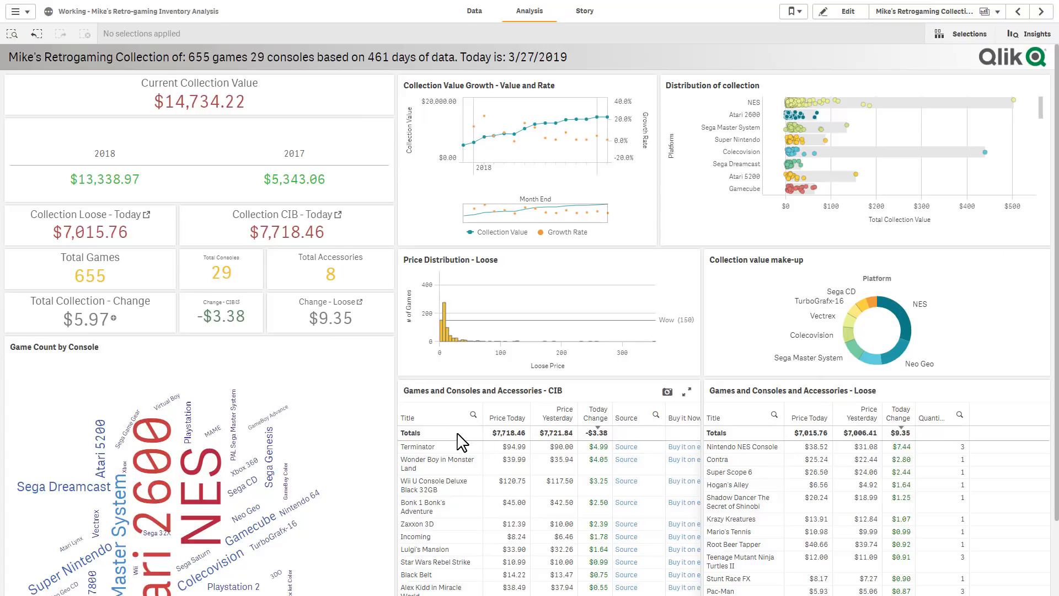
# Filter the dashboard by the Developer match Sega from a data search for "sega", and clear that selection
pyautogui.click(11, 34)
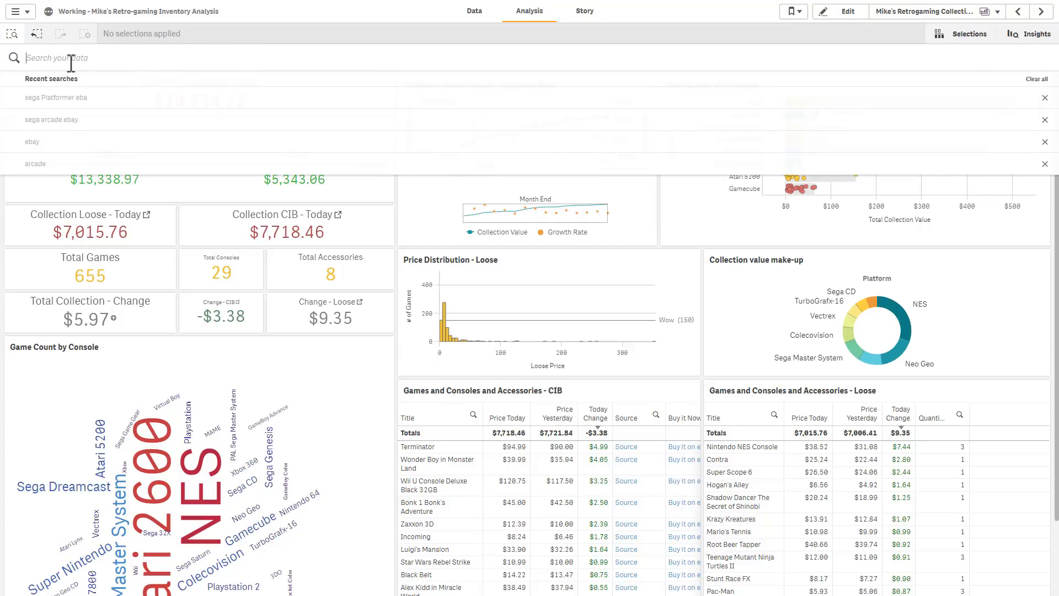
pyautogui.write('sega')
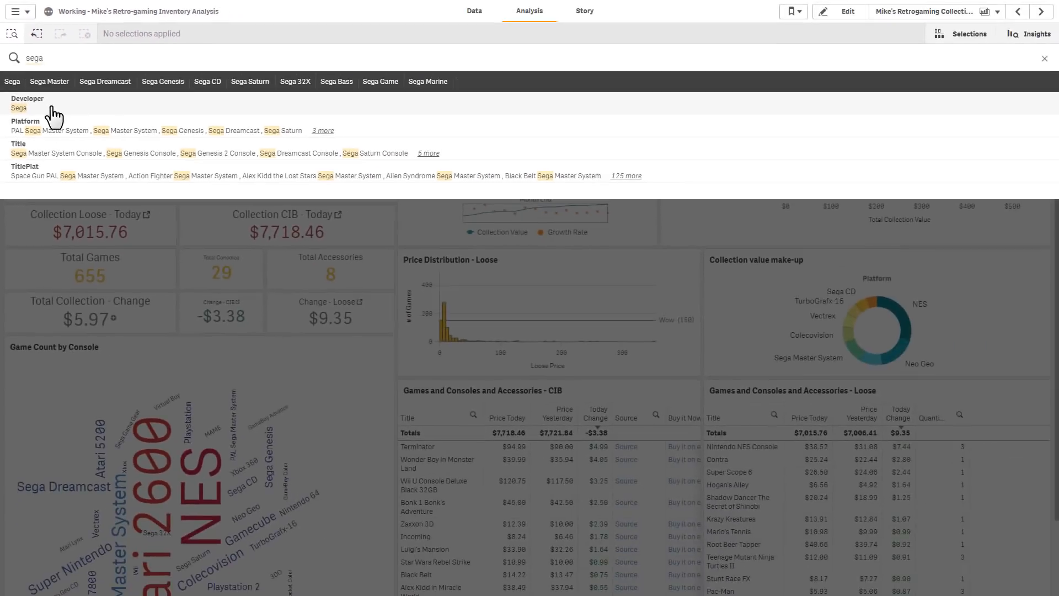
pyautogui.click(53, 116)
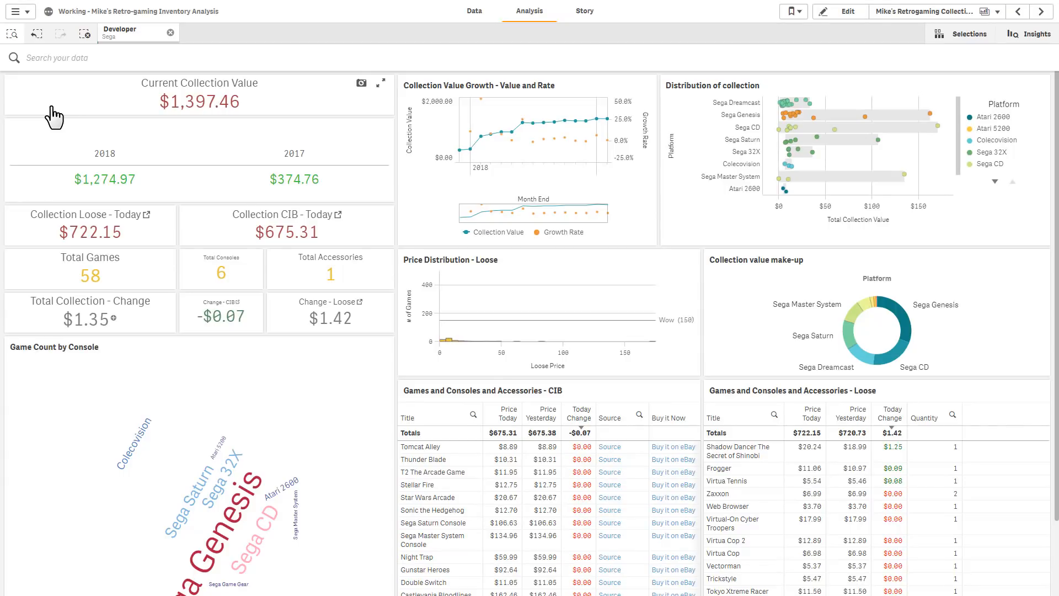
pyautogui.click(171, 33)
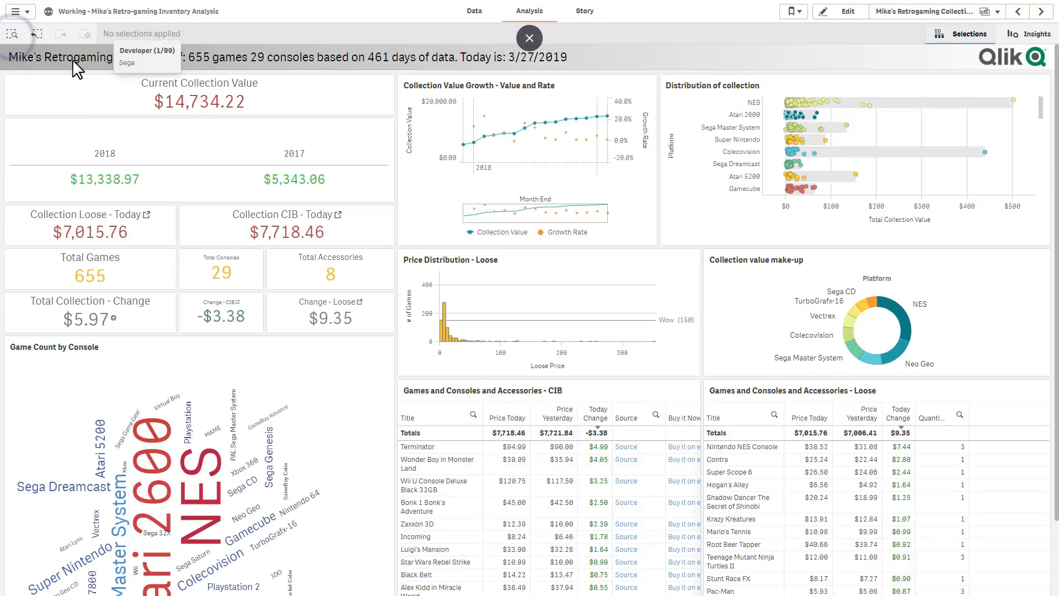
# Filter by the Developer Sega and Genre Sports match from a data search for "sega sports", and clear all selections
pyautogui.click(11, 34)
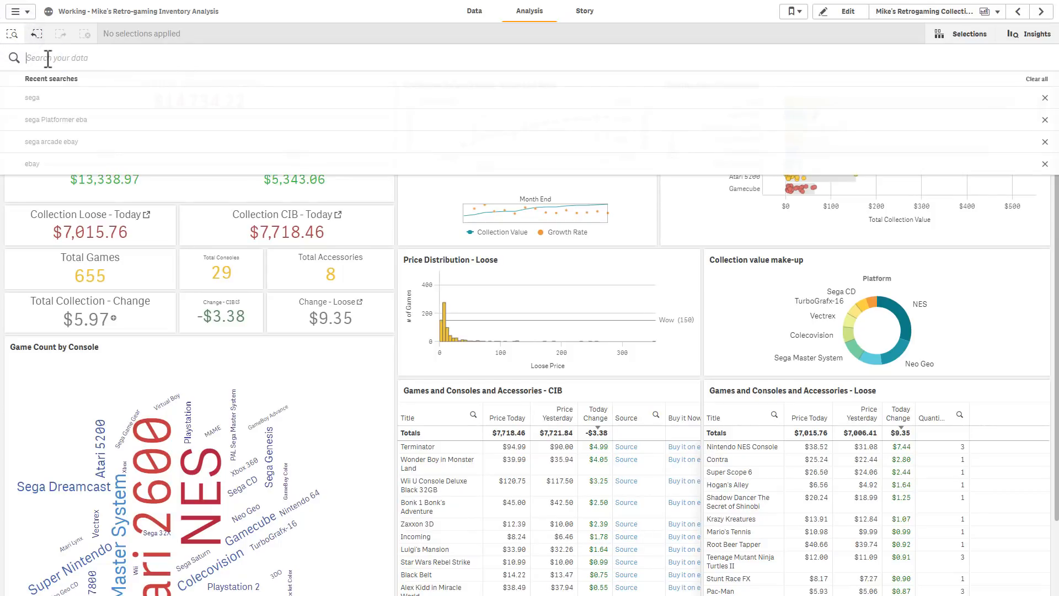
pyautogui.write('sega')
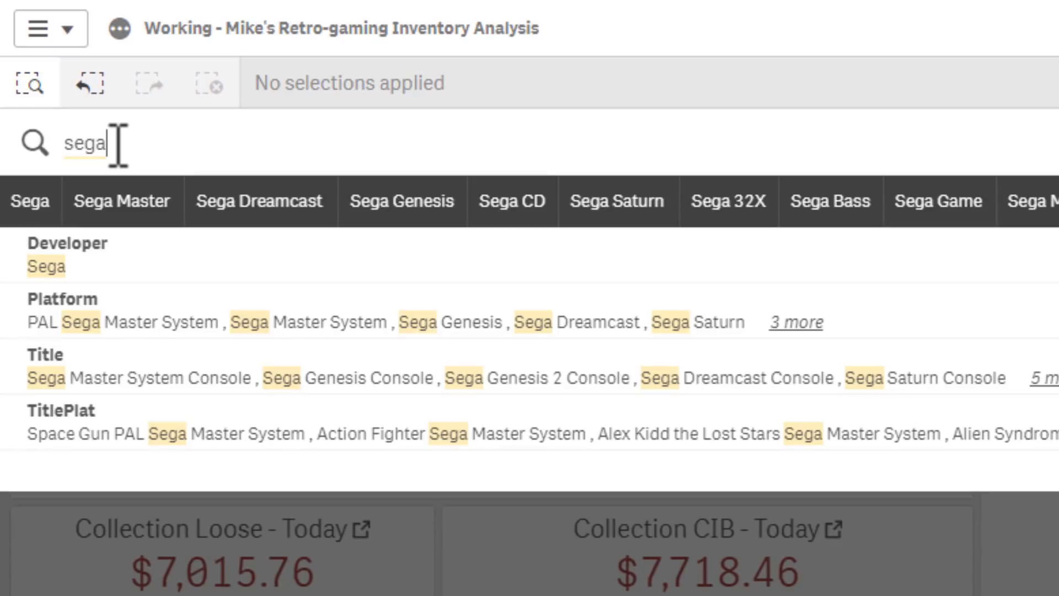
pyautogui.write(' sports')
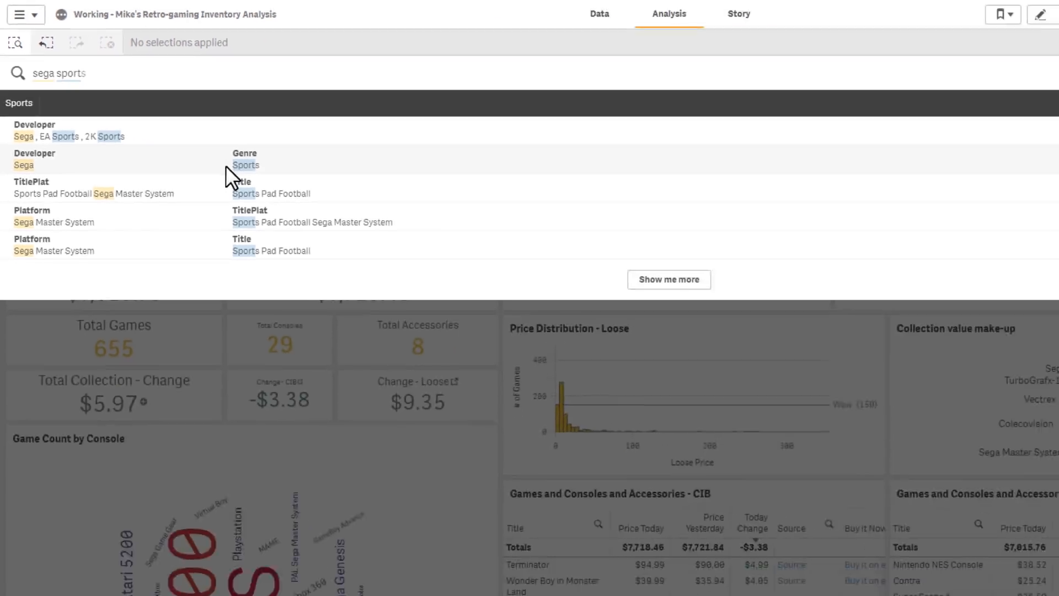
pyautogui.click(436, 307)
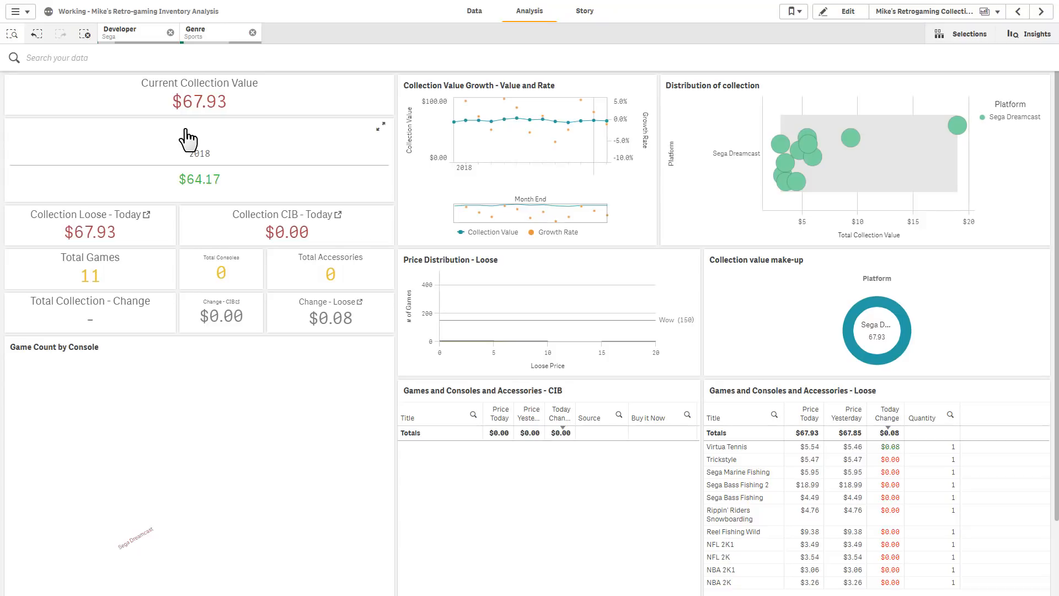
pyautogui.click(85, 34)
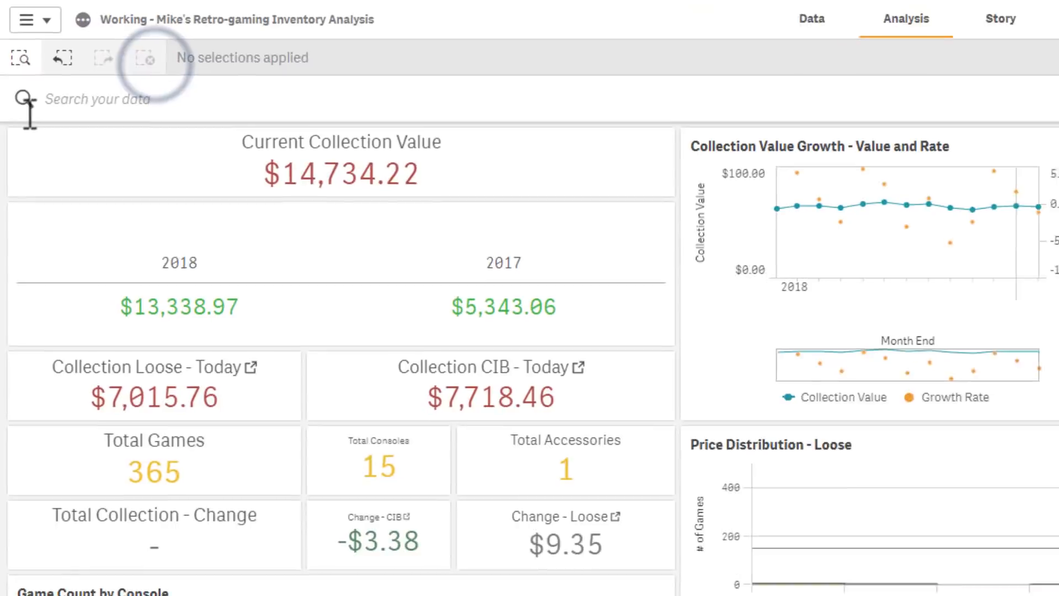
# Search the data for "sega arcade ebay", expanding the results, and apply the match for Developer Sega, Genre Arcade and Store eBay
pyautogui.click(68, 97)
pyautogui.write('s')
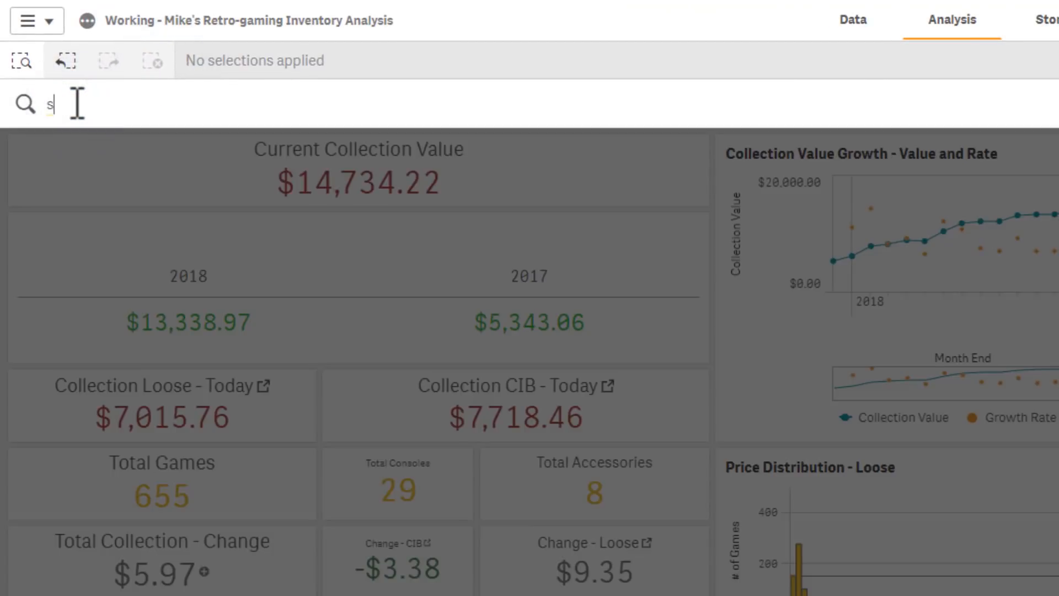
pyautogui.write('ega')
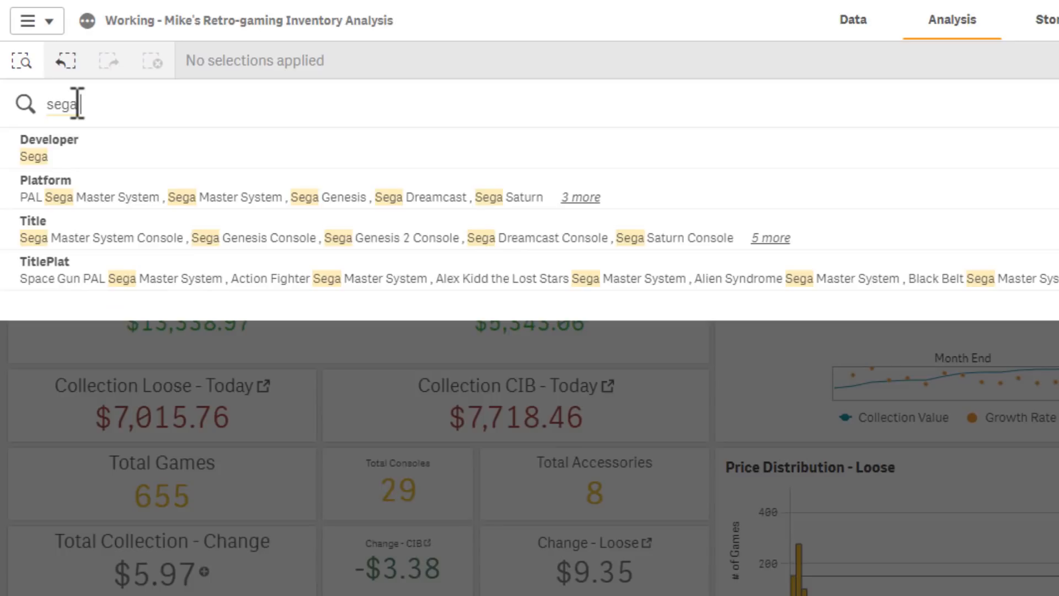
pyautogui.write(' arcade')
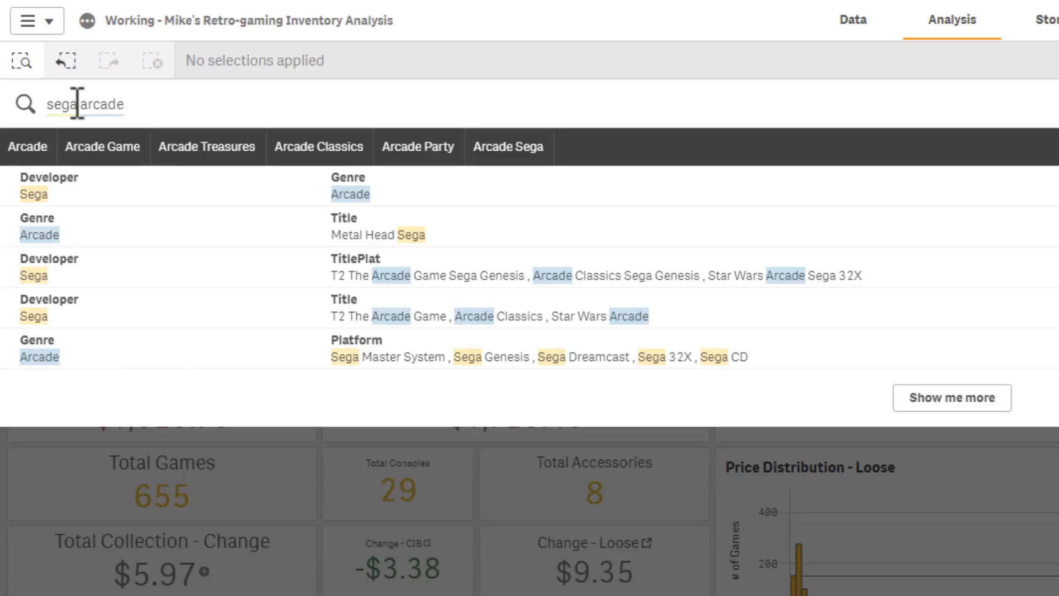
pyautogui.write('ebay')
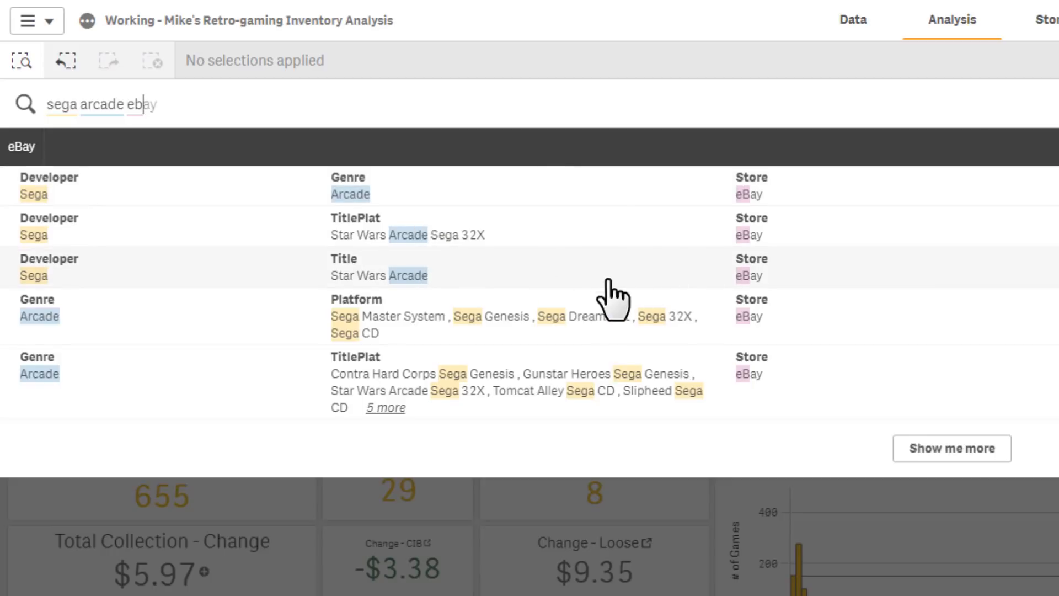
pyautogui.click(932, 448)
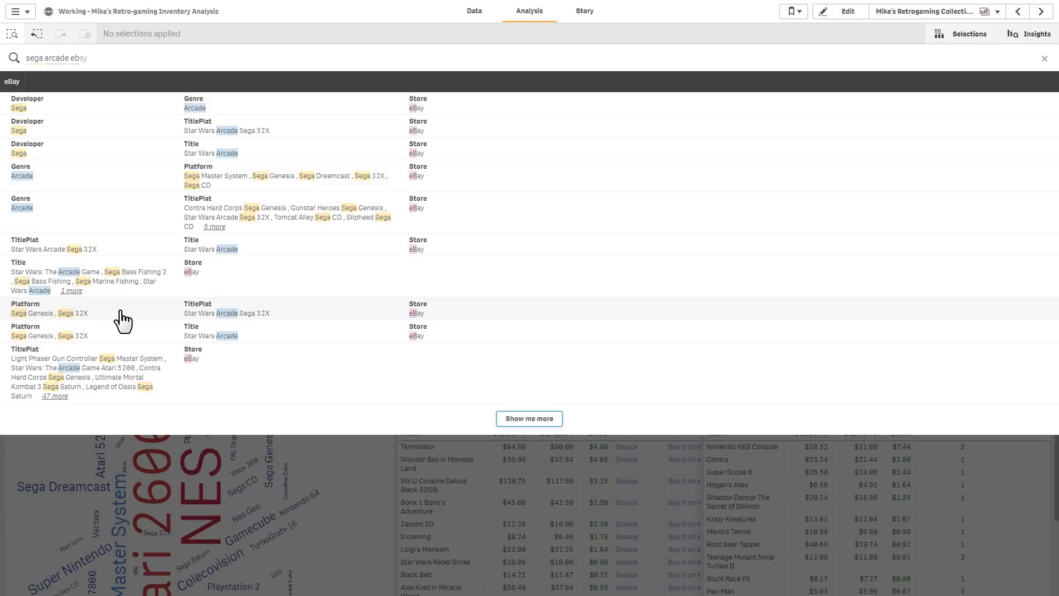
pyautogui.click(85, 104)
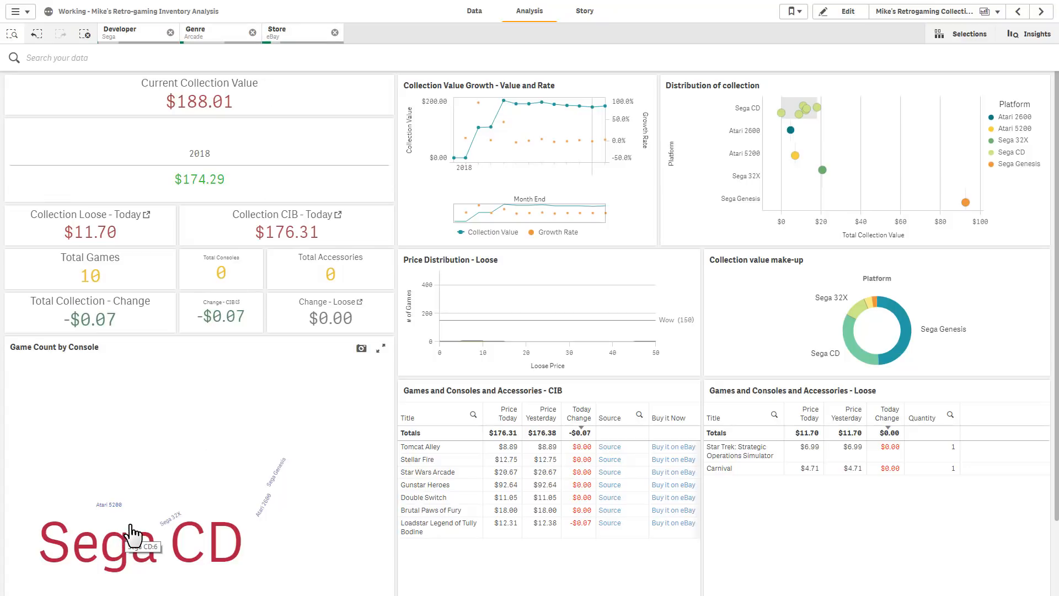
# Examine the selected, alternative and excluded genres in the value list of the Genre selection
pyautogui.moveTo(135, 534)
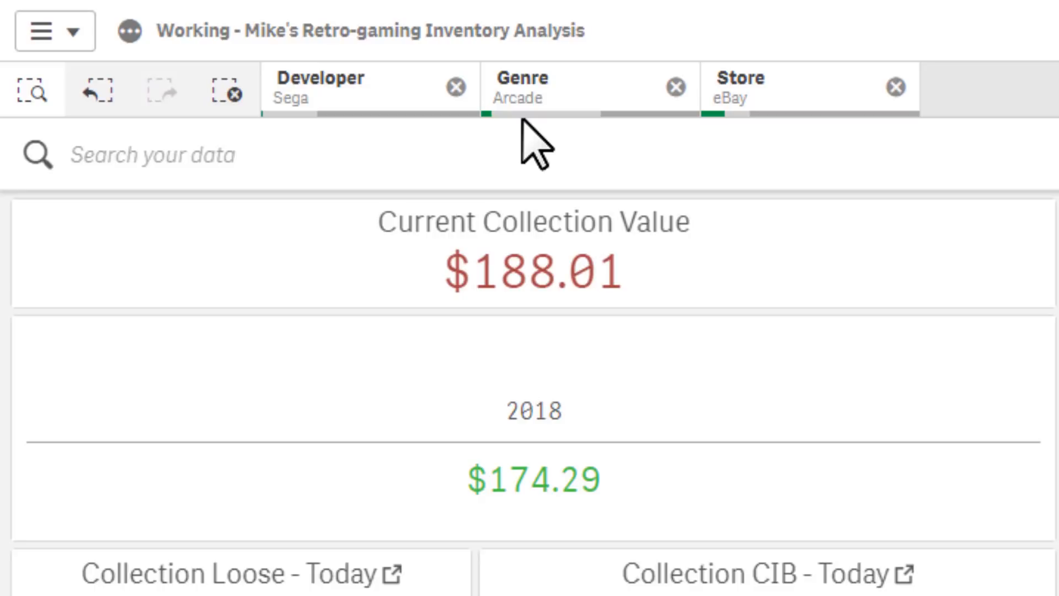
pyautogui.click(552, 103)
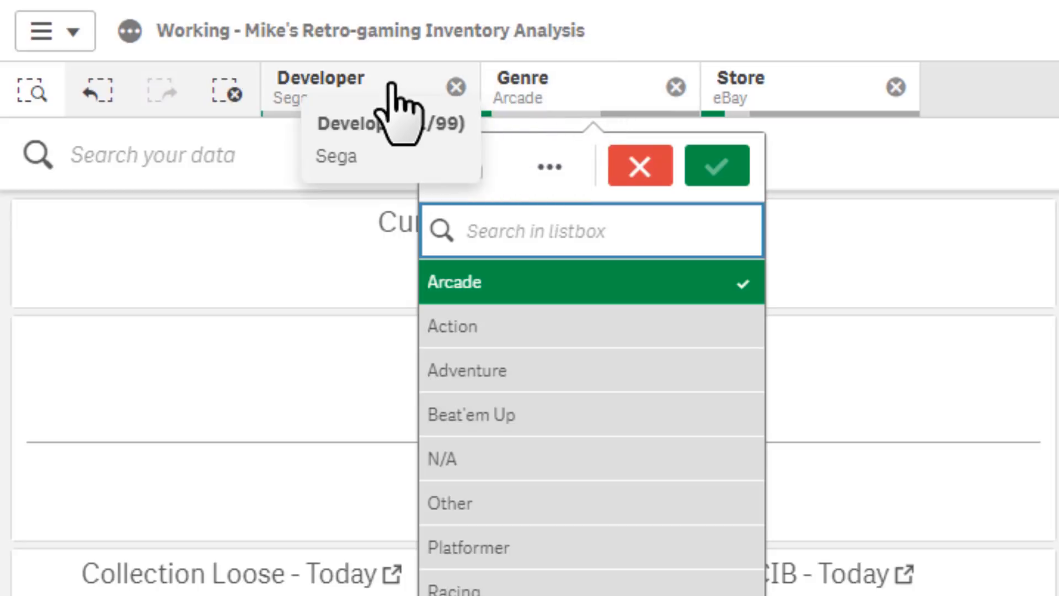
pyautogui.scroll(-3, 673, 375)
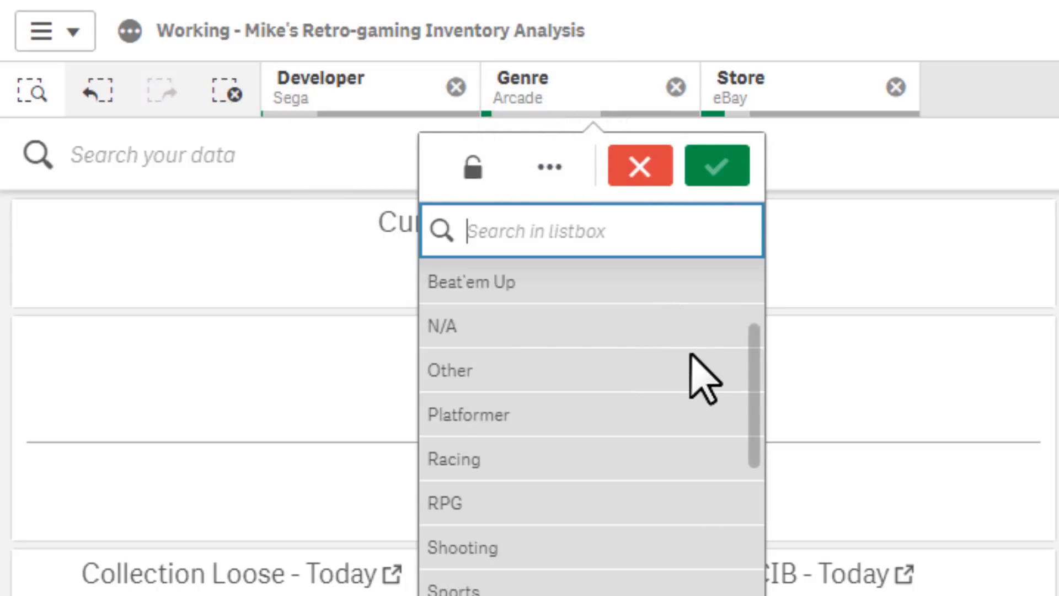
pyautogui.scroll(3, 690, 370)
pyautogui.scroll(-5, 623, 364)
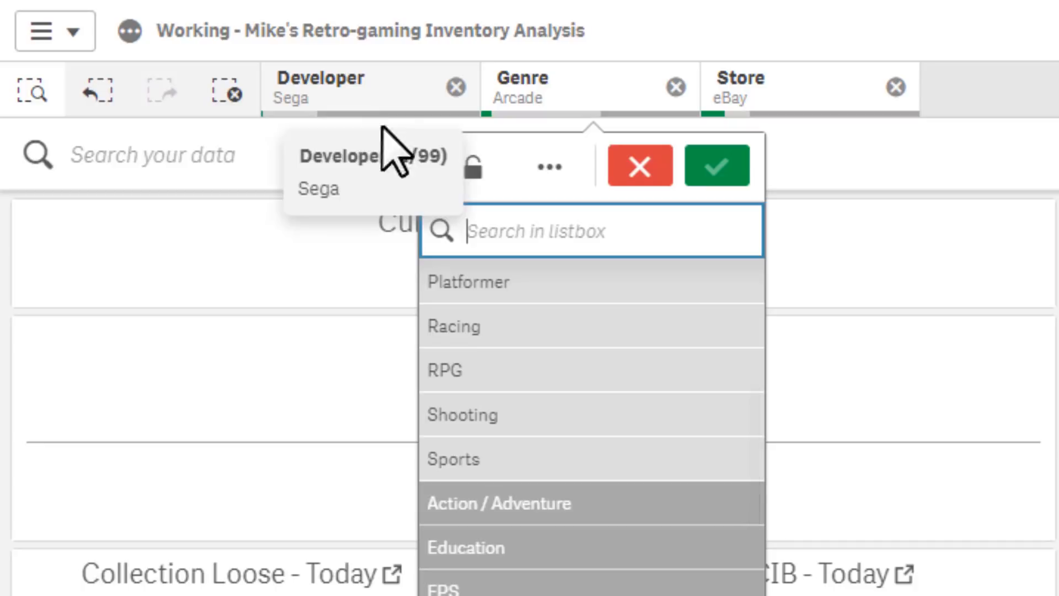
pyautogui.scroll(5, 720, 448)
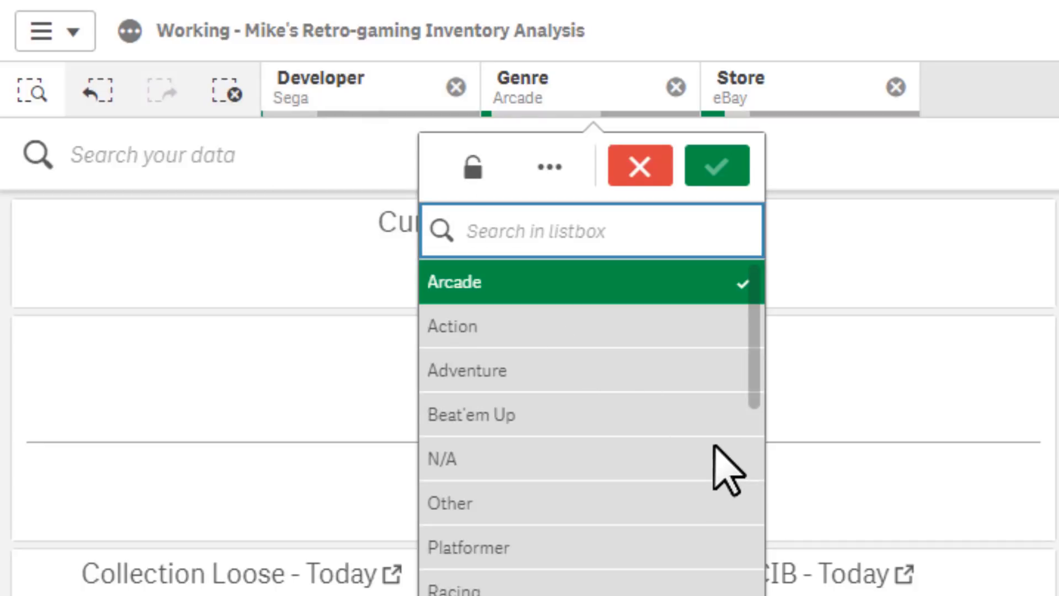
pyautogui.scroll(-2, 714, 445)
pyautogui.scroll(3, 723, 469)
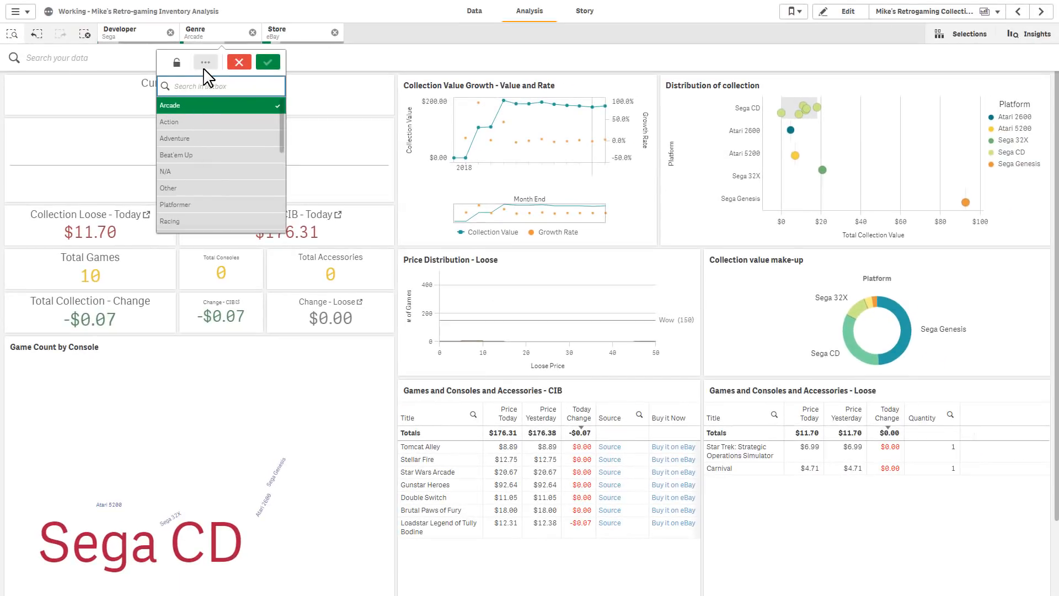
# Switch the Genre selection from Arcade to all alternative genres, and cancel the change
pyautogui.click(204, 65)
pyautogui.click(213, 146)
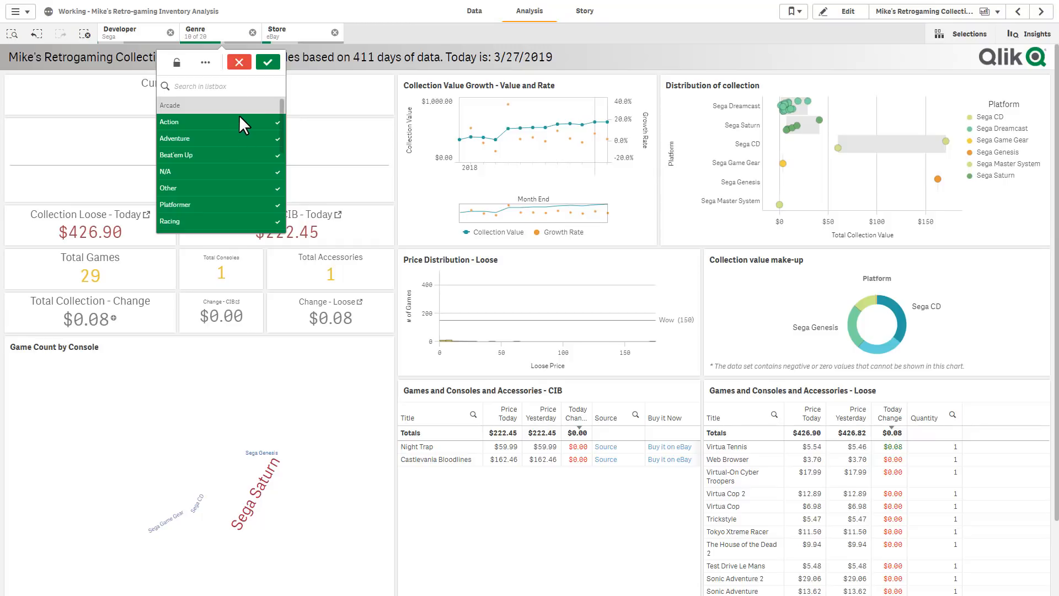
pyautogui.click(240, 62)
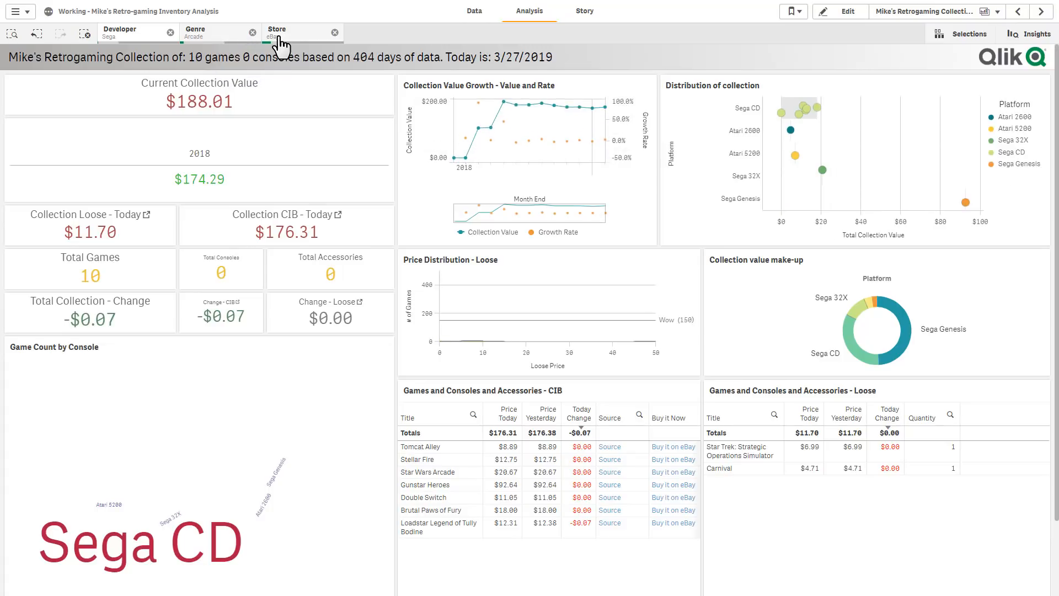
# Try switching the Store selection from eBay to Cybertron Video Games, toggling both values, and cancel the change
pyautogui.click(280, 34)
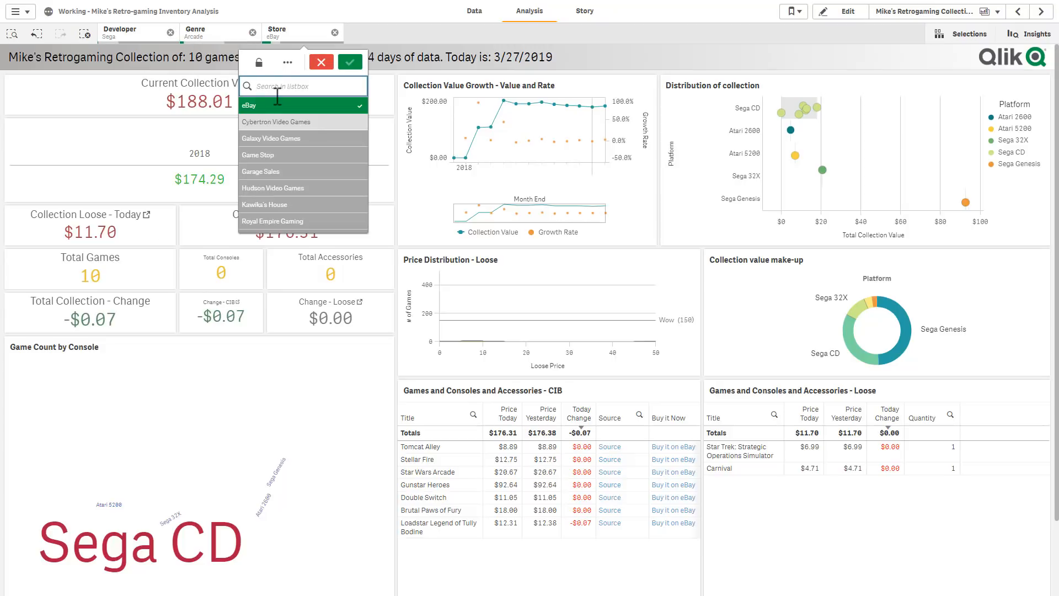
pyautogui.click(301, 122)
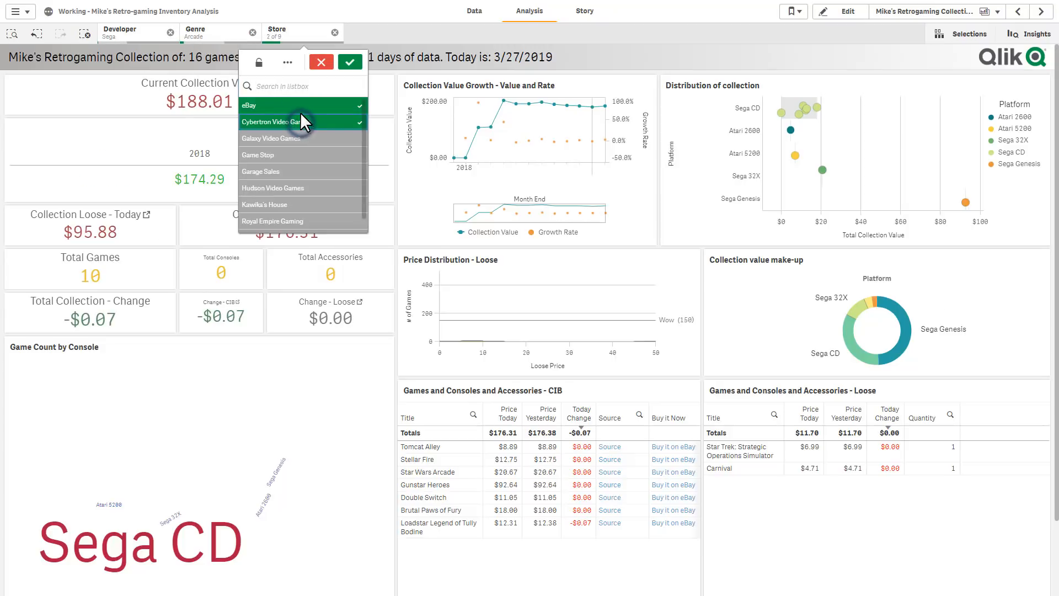
pyautogui.click(300, 110)
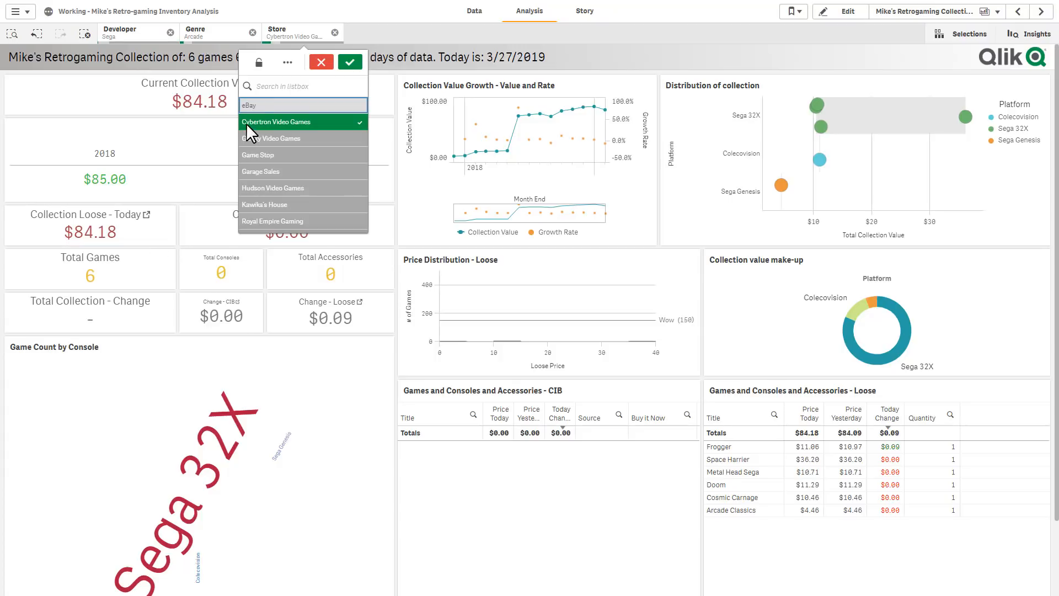
pyautogui.click(259, 106)
pyautogui.click(266, 121)
pyautogui.click(317, 62)
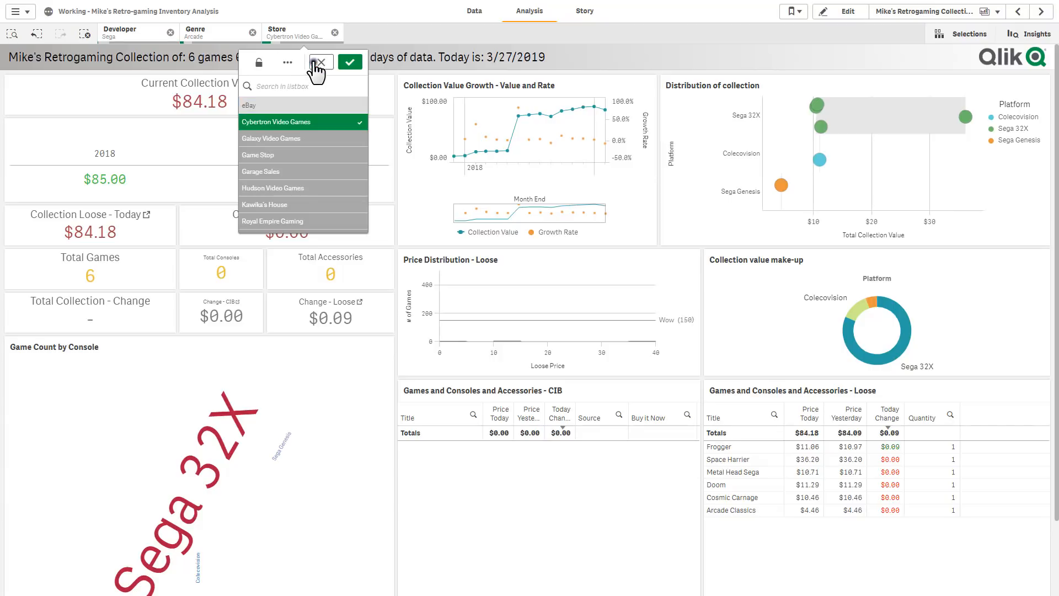